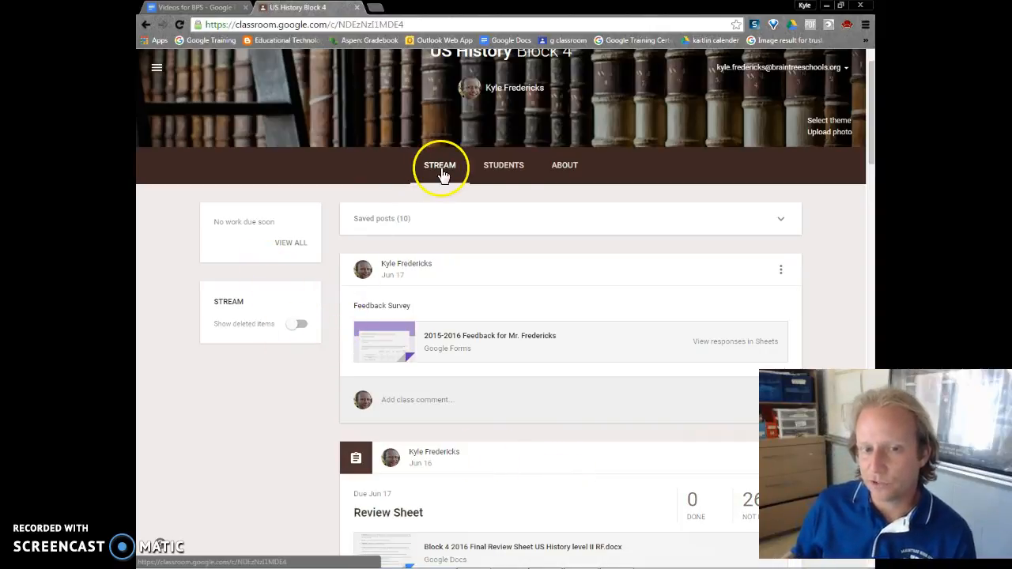
View the class's Students and About pages, and return to the Stream page.
left_click(503, 168)
left_click(564, 222)
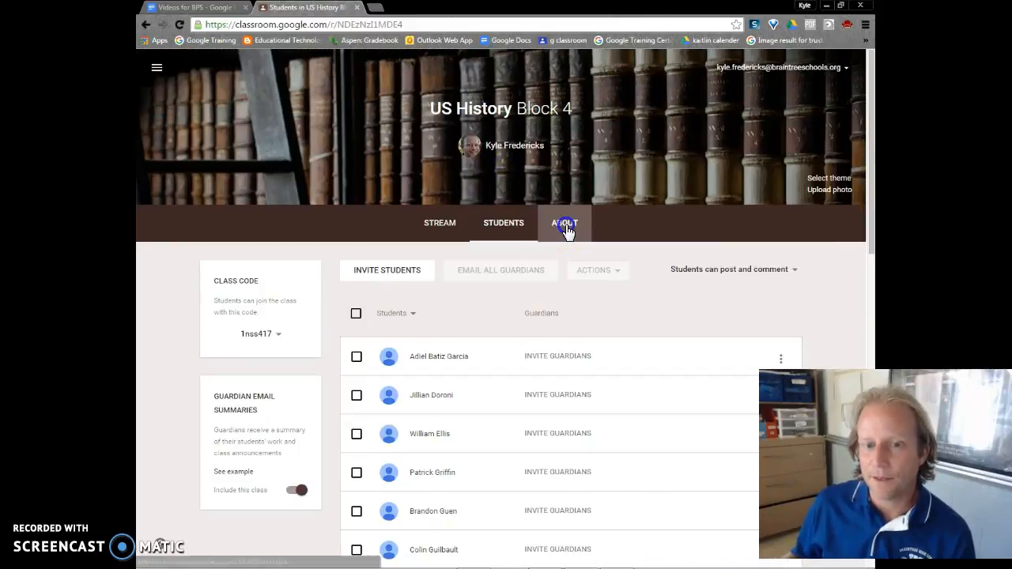
left_click(439, 225)
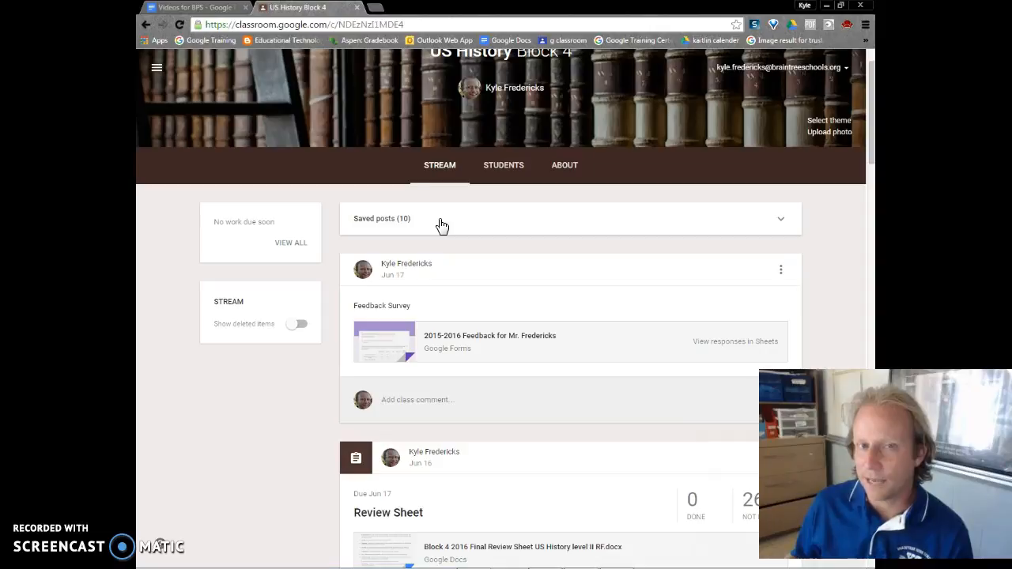
left_click(435, 167)
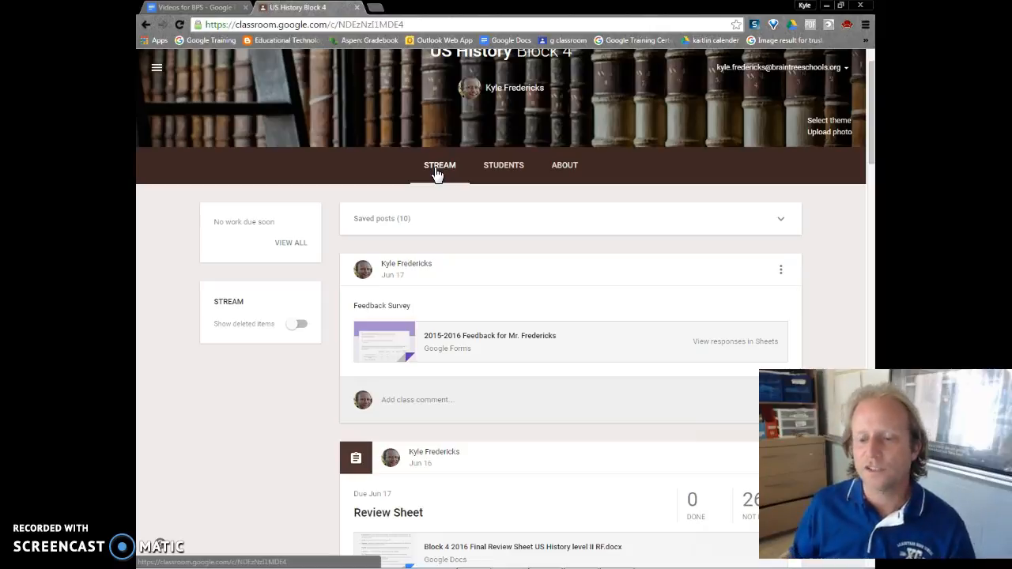
left_click(437, 168)
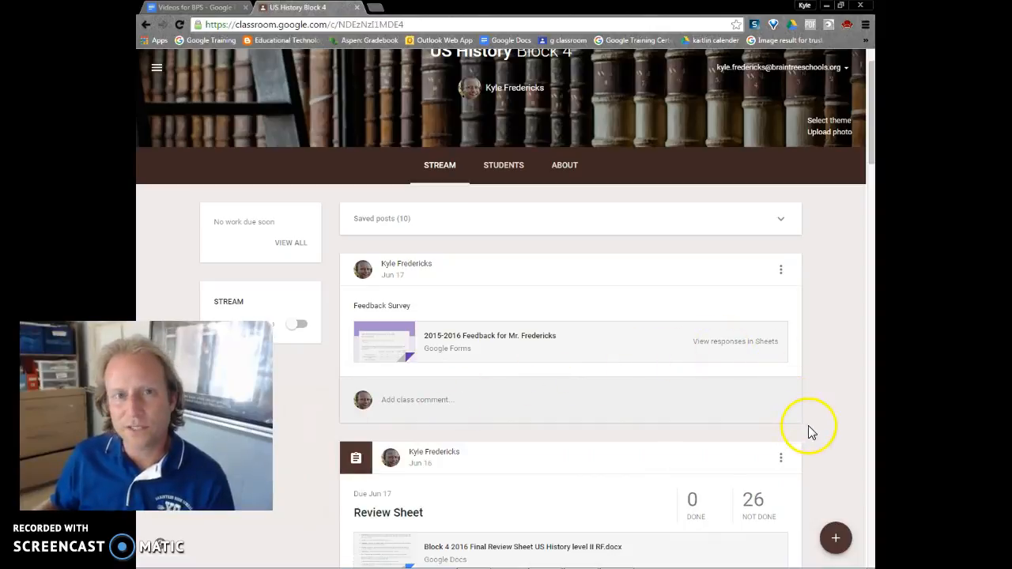
Create a new assignment in US History Block 4 titled "Braintree Baseball paper".
left_click(835, 538)
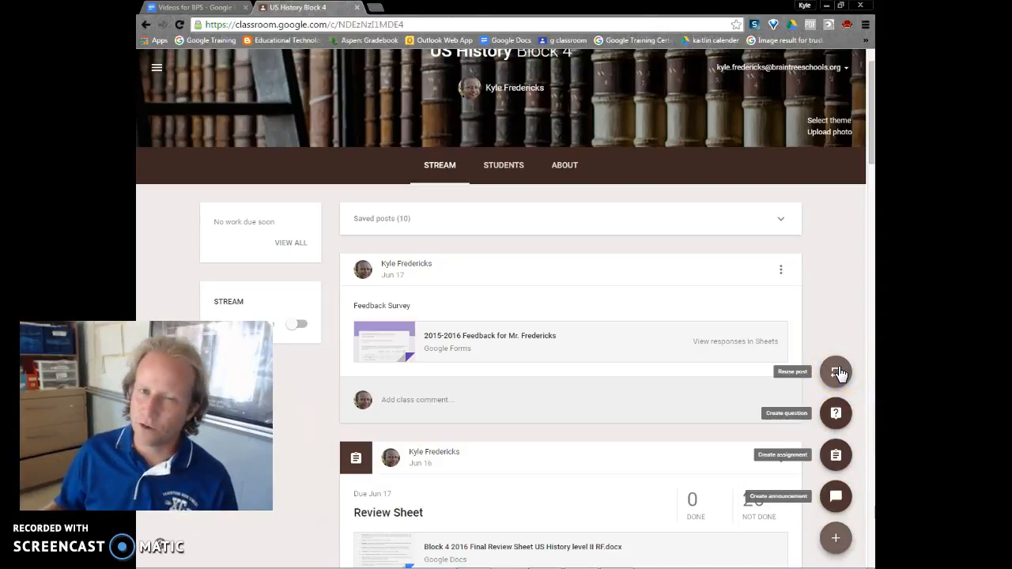
left_click(836, 454)
left_click(353, 302)
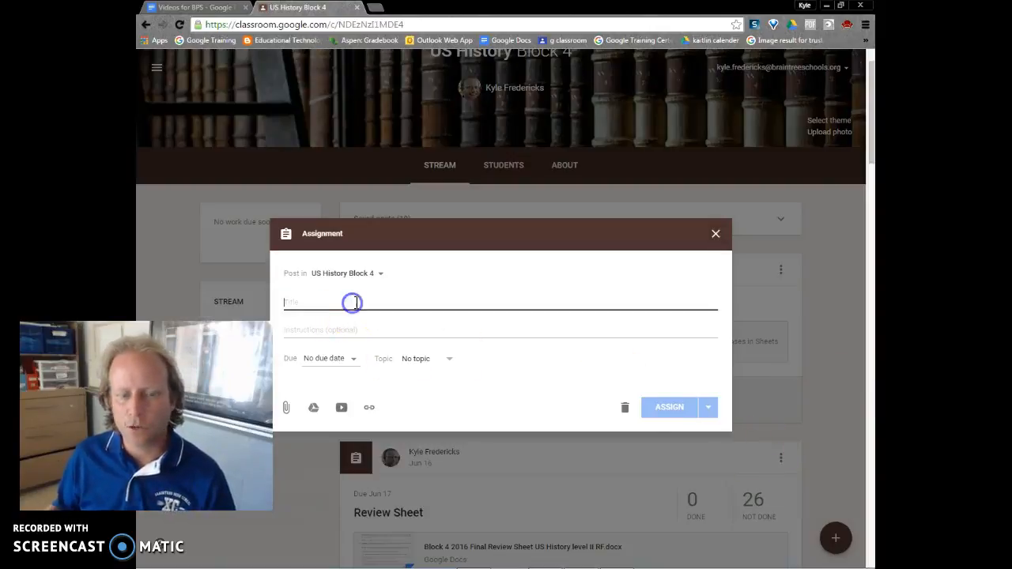
type("Braintree Baseball paper")
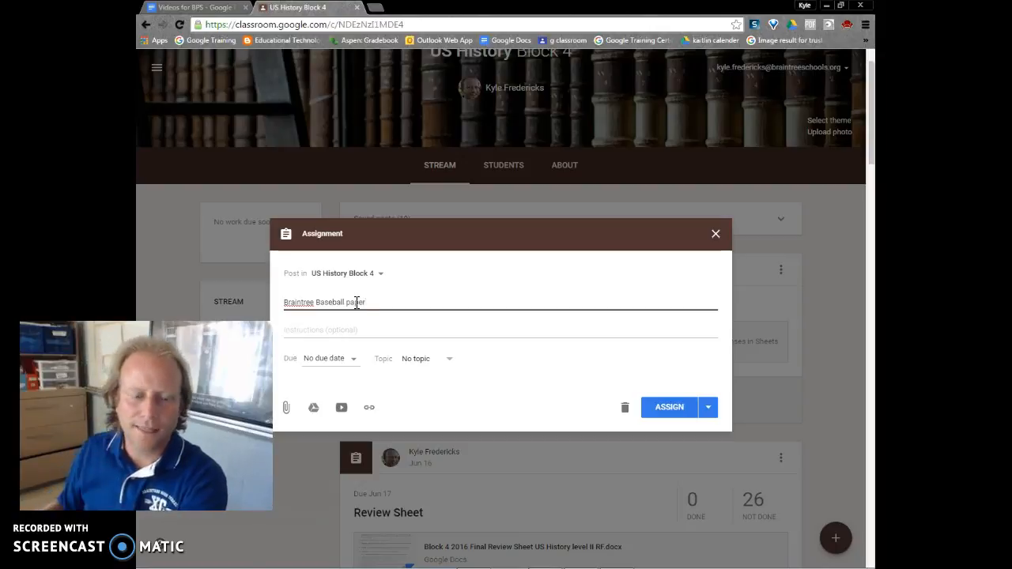
Set the assignment's due date to Aug 25, 2016, without a due time.
left_click(340, 369)
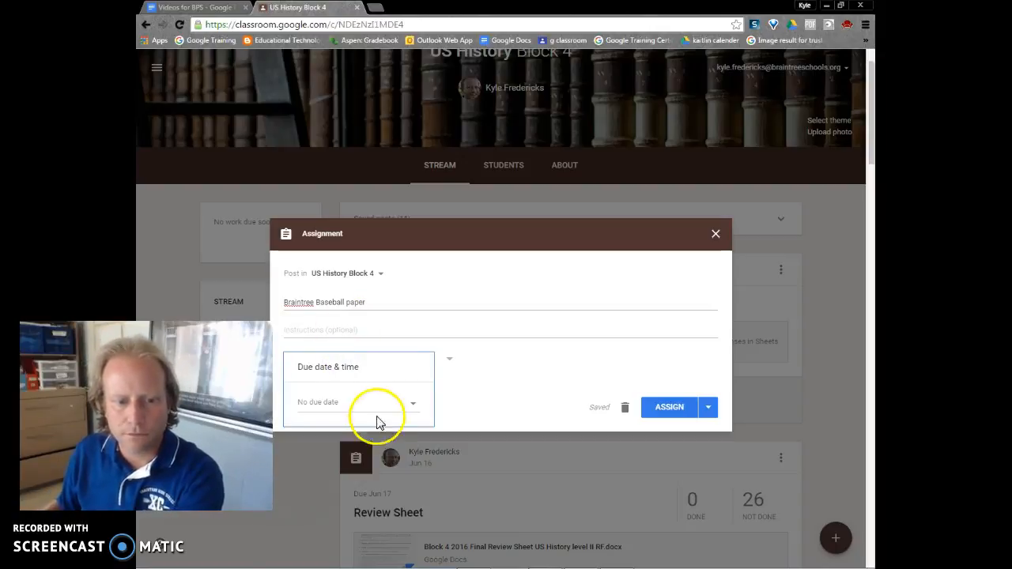
left_click(360, 405)
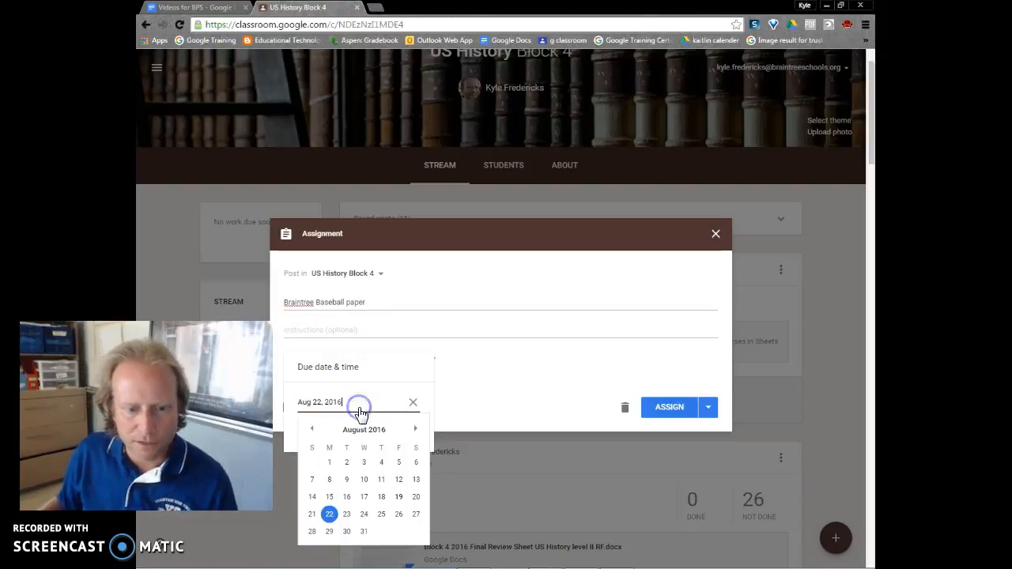
left_click(382, 514)
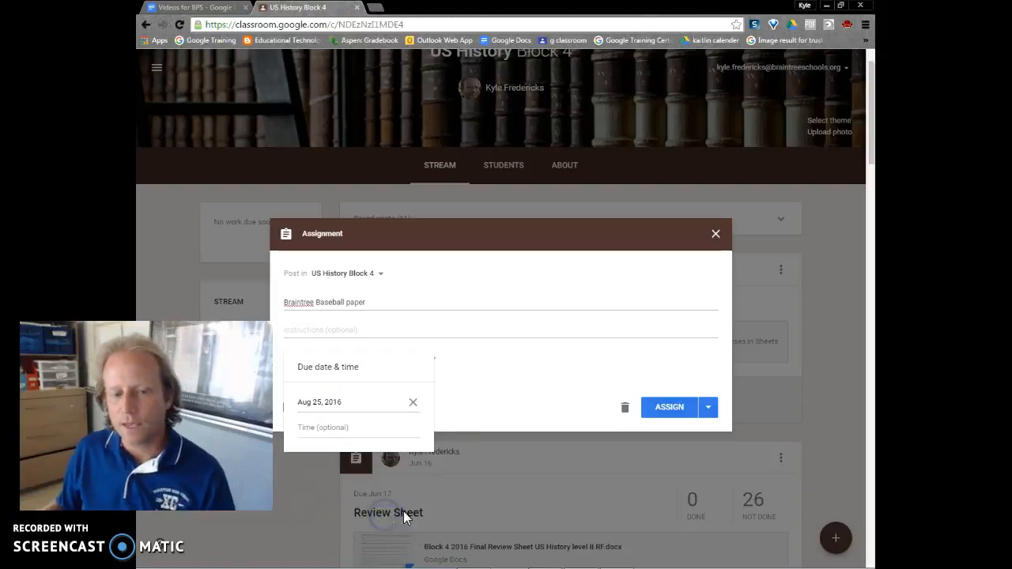
left_click(446, 417)
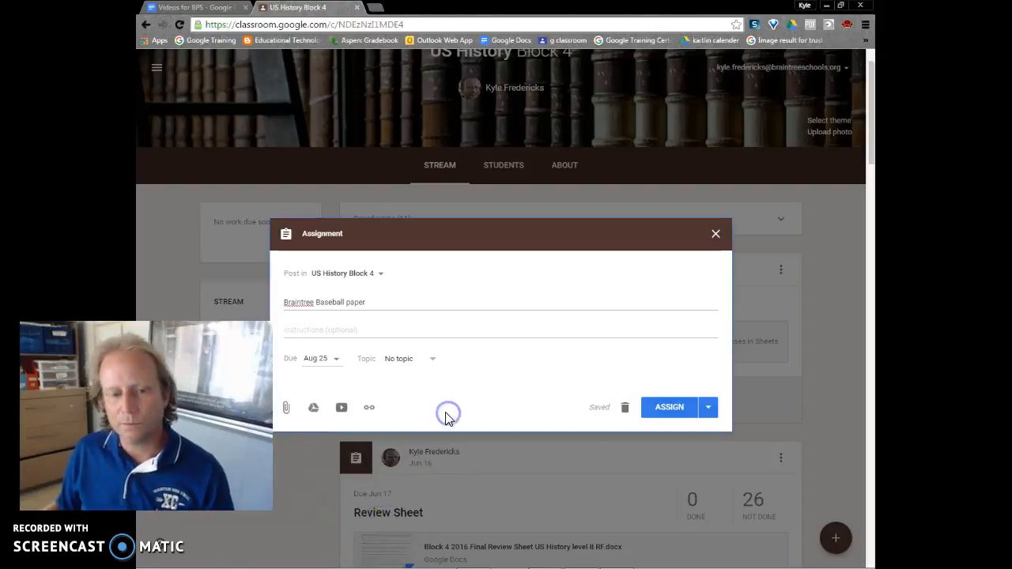
left_click(382, 396)
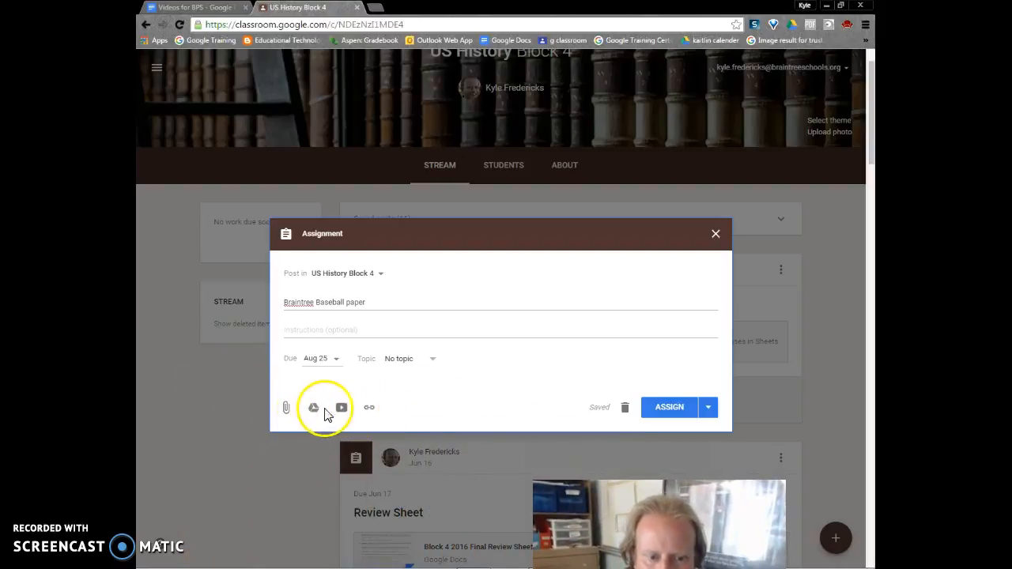
Upload BRAINTREE BASEBALL HISTORY.docx from the computer's home drive as an attachment to the assignment.
left_click(286, 411)
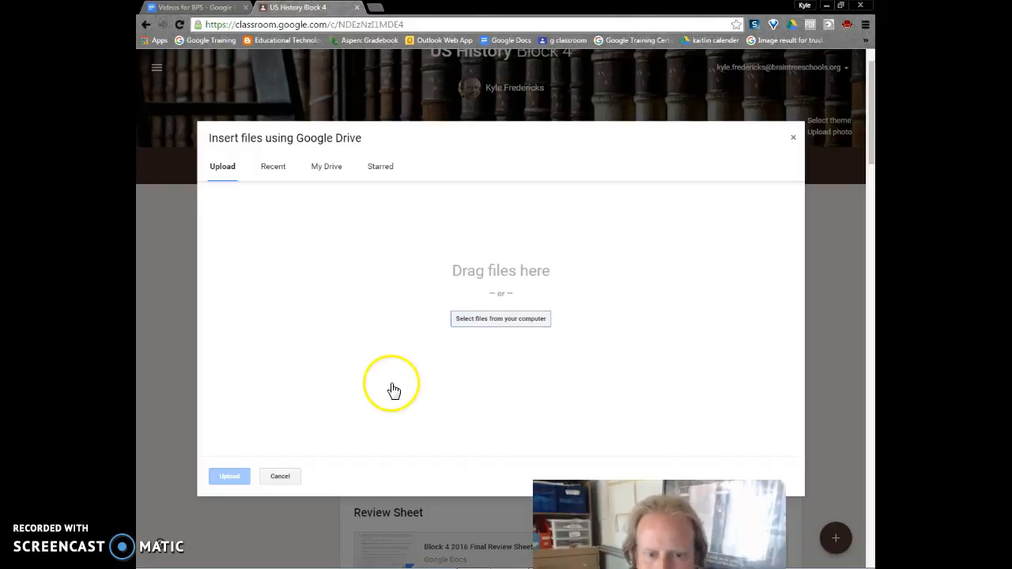
left_click(484, 329)
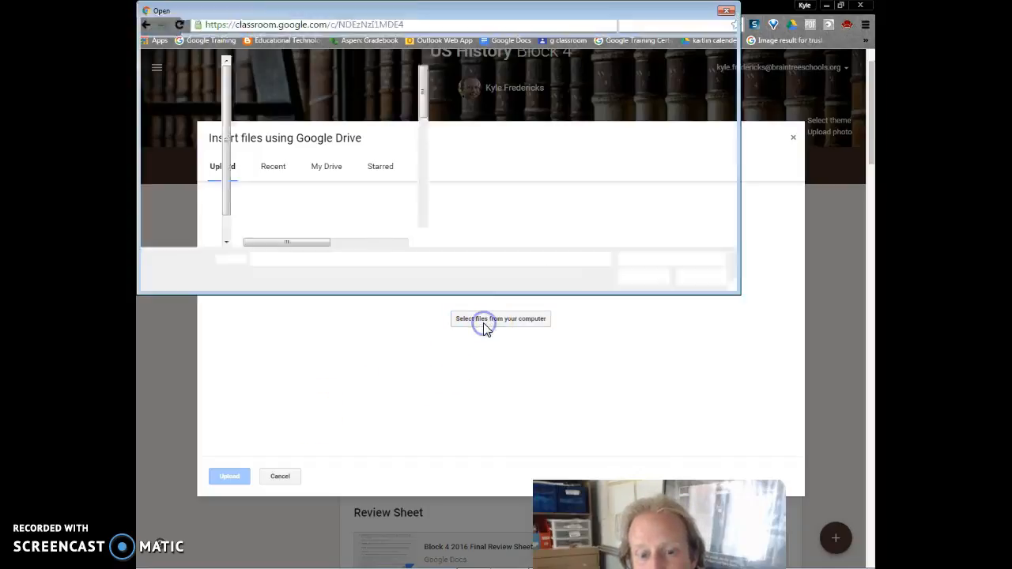
left_click_drag(419, 106, 424, 135)
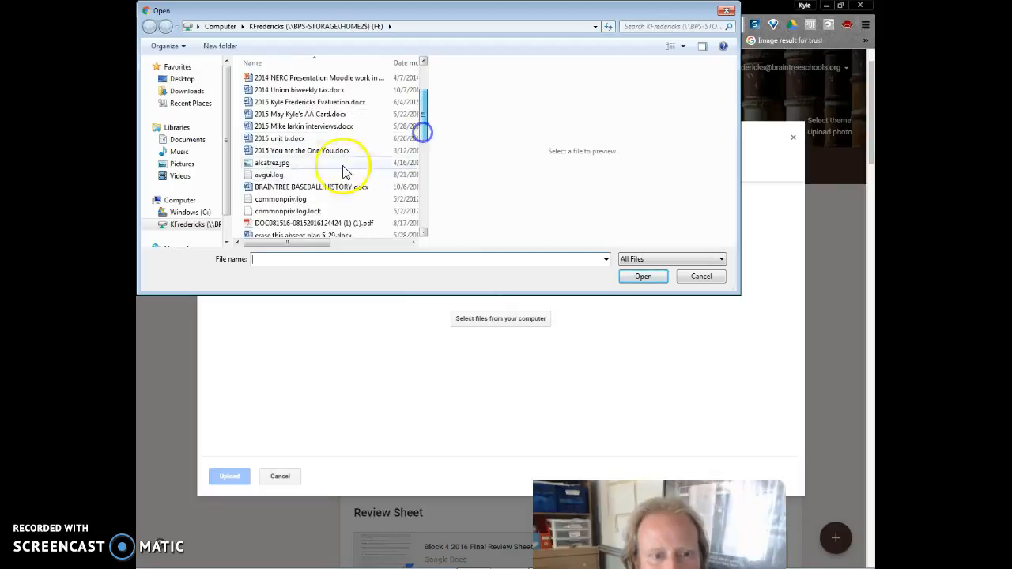
left_click(300, 192)
left_click(632, 276)
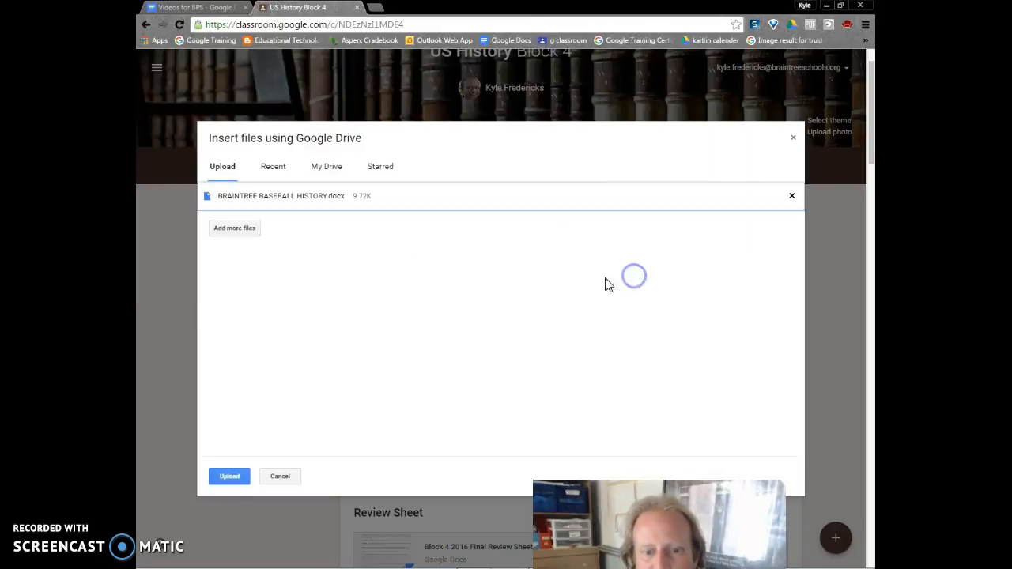
left_click(248, 477)
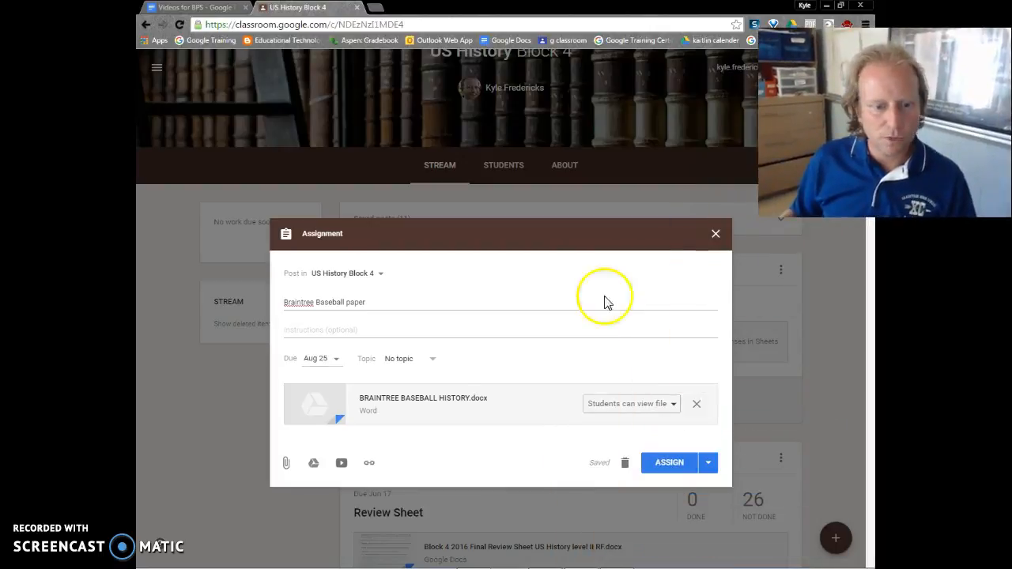
Attach the recent Google Drive document "[Template] Baseball Rubric" to the assignment.
left_click(316, 467)
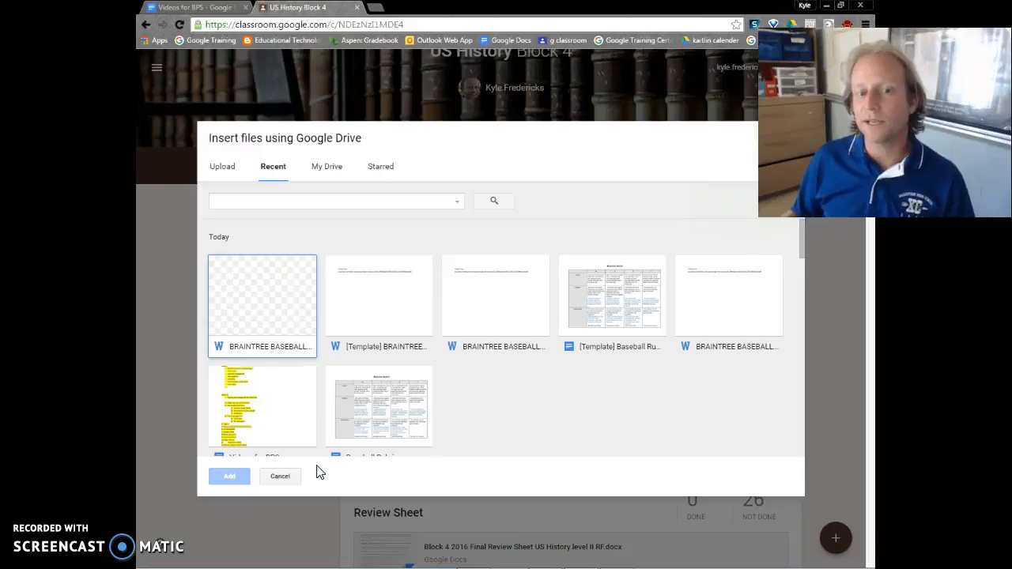
left_click(613, 312)
left_click(613, 312)
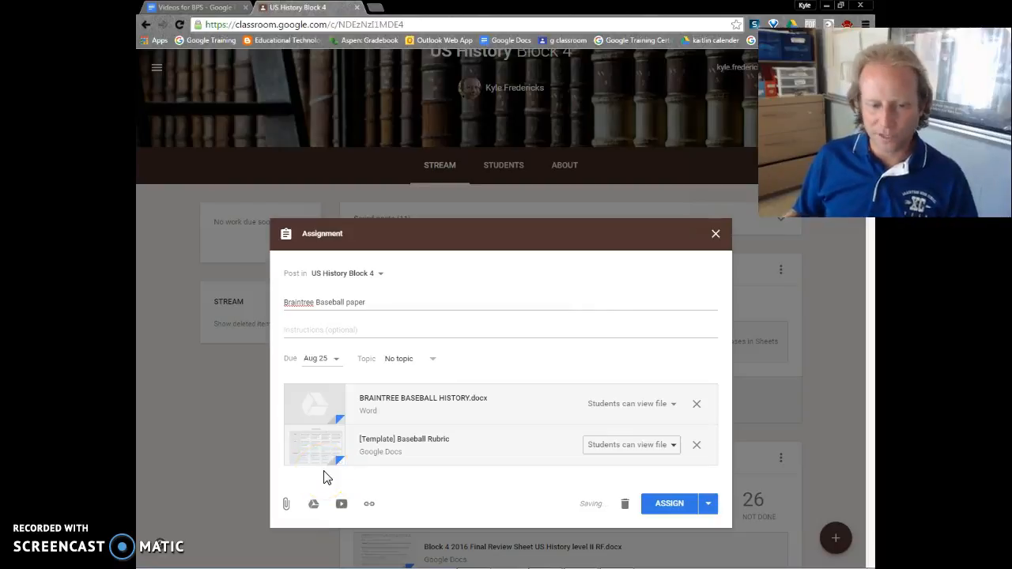
Search YouTube for "braintree baseball" and attach the video "Braintree High wins second straight Super 8 baseball title in dramatic fashion".
left_click(342, 510)
left_click(301, 200)
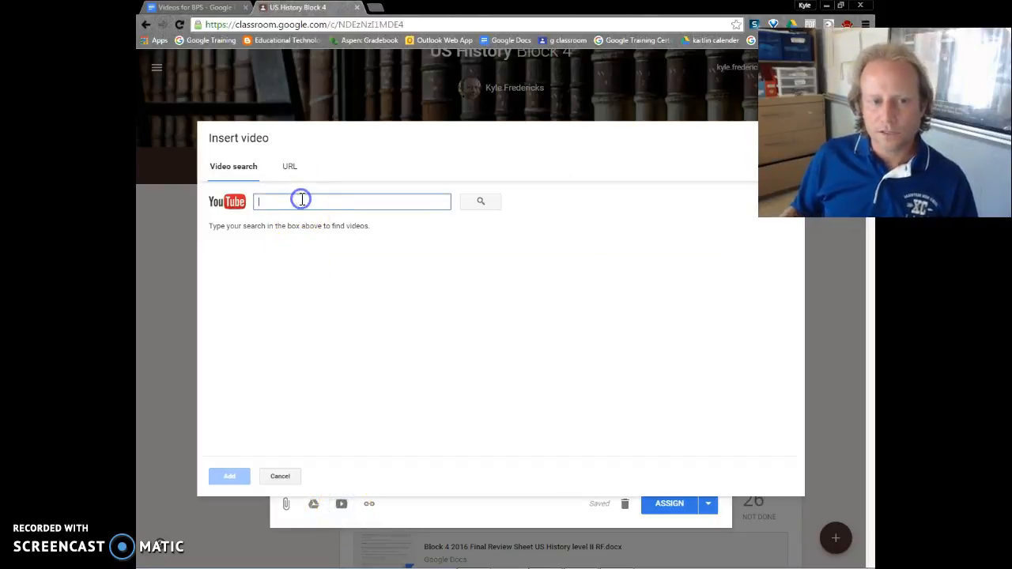
type("braintree baseball")
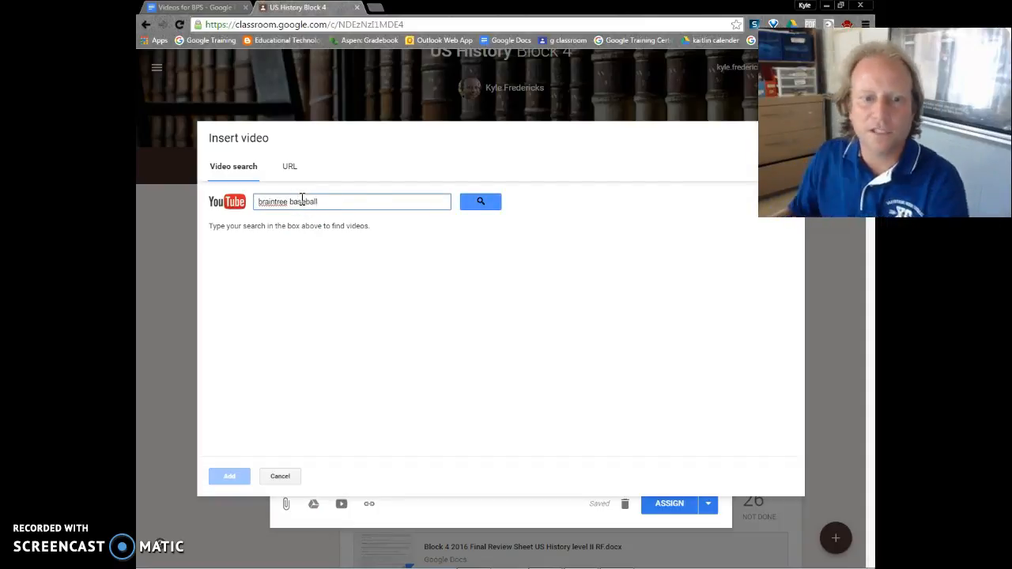
left_click(488, 204)
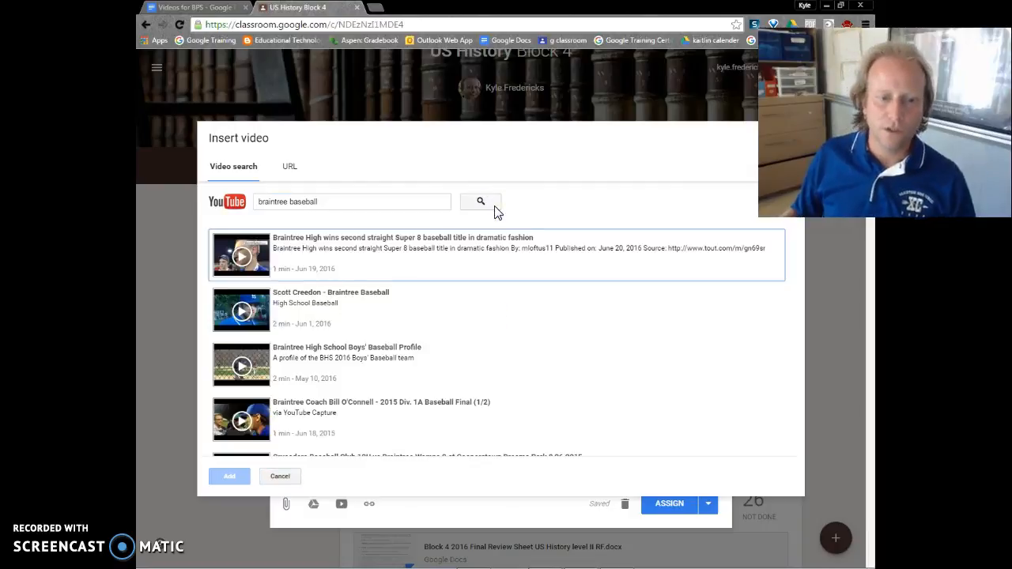
left_click(308, 273)
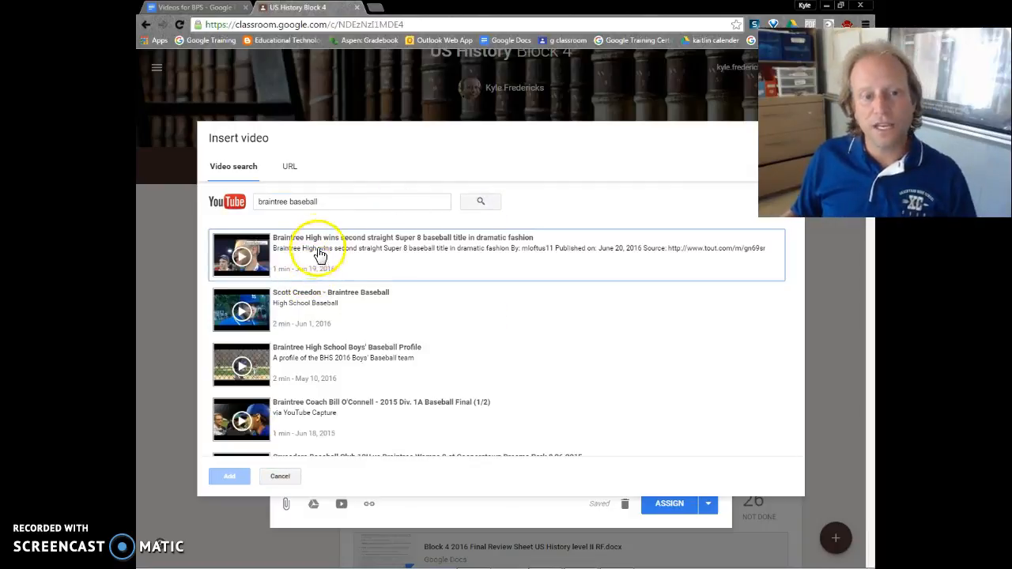
double_click(319, 237)
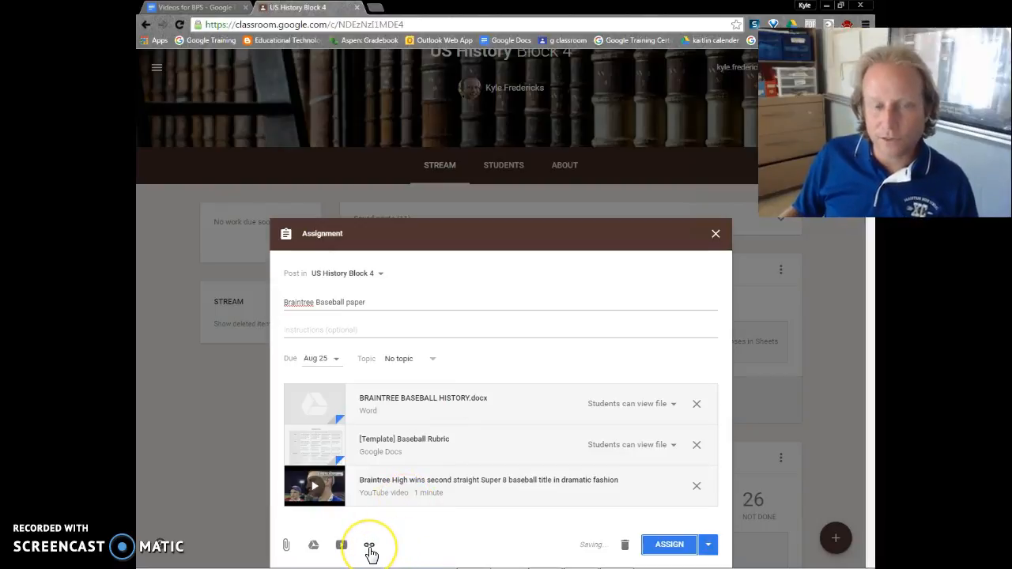
left_click(370, 547)
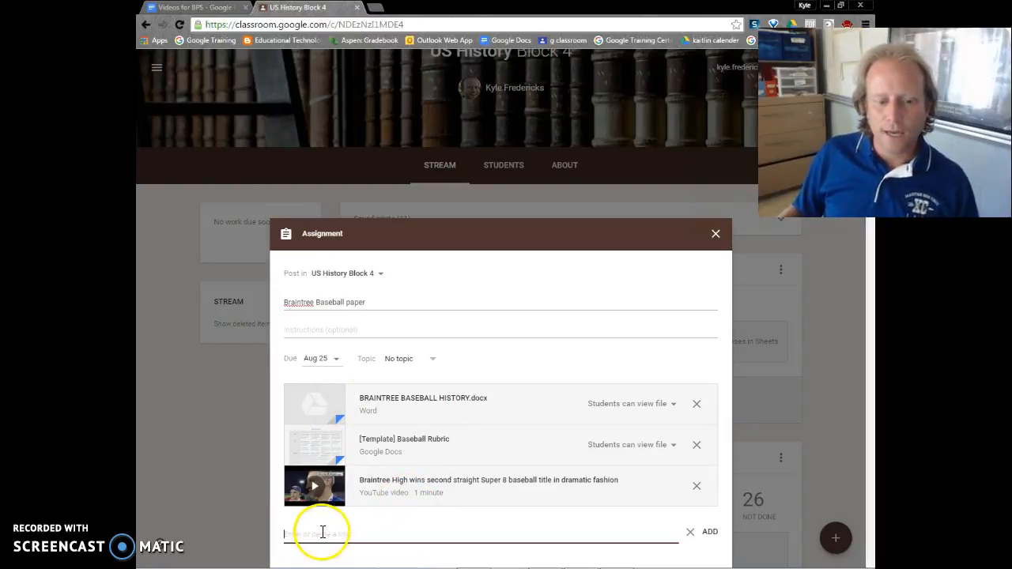
type("http://www.eteamz.com/braintreeamerican/")
left_click(709, 532)
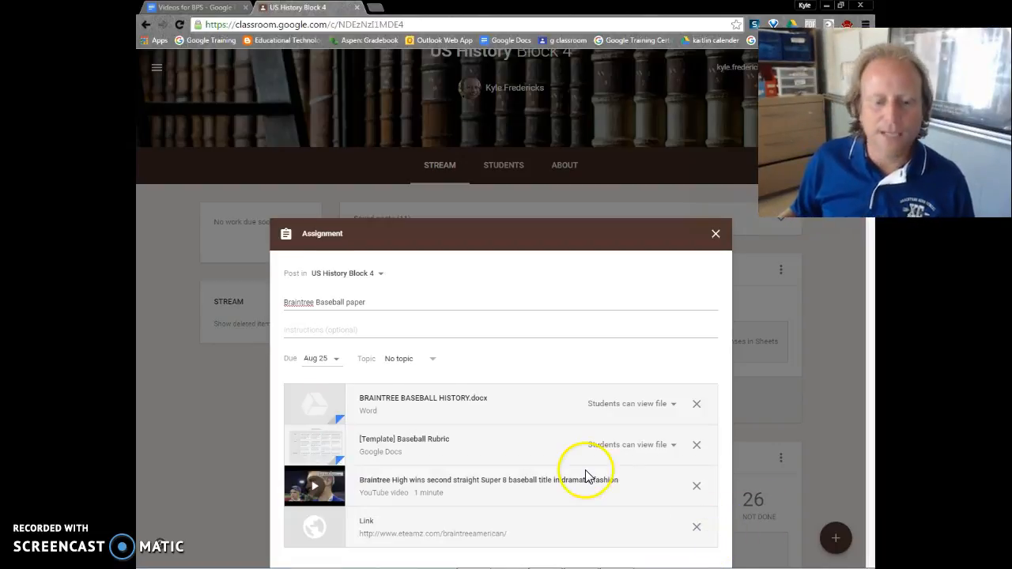
Set BRAINTREE BASEBALL HISTORY.docx to "Make a copy for each student" and assign the finished assignment to the class.
scroll(583, 479, "down", 3)
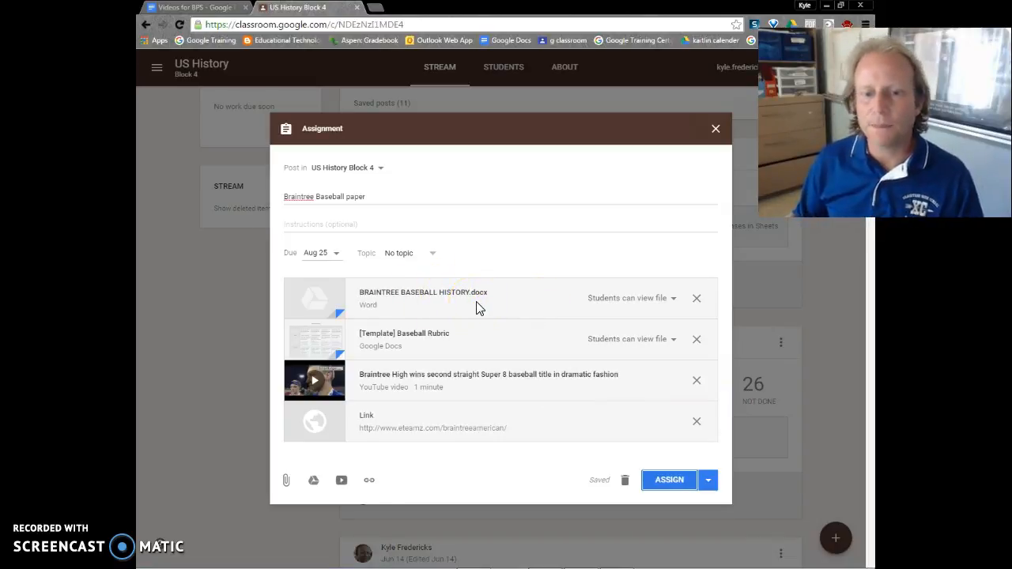
left_click(668, 301)
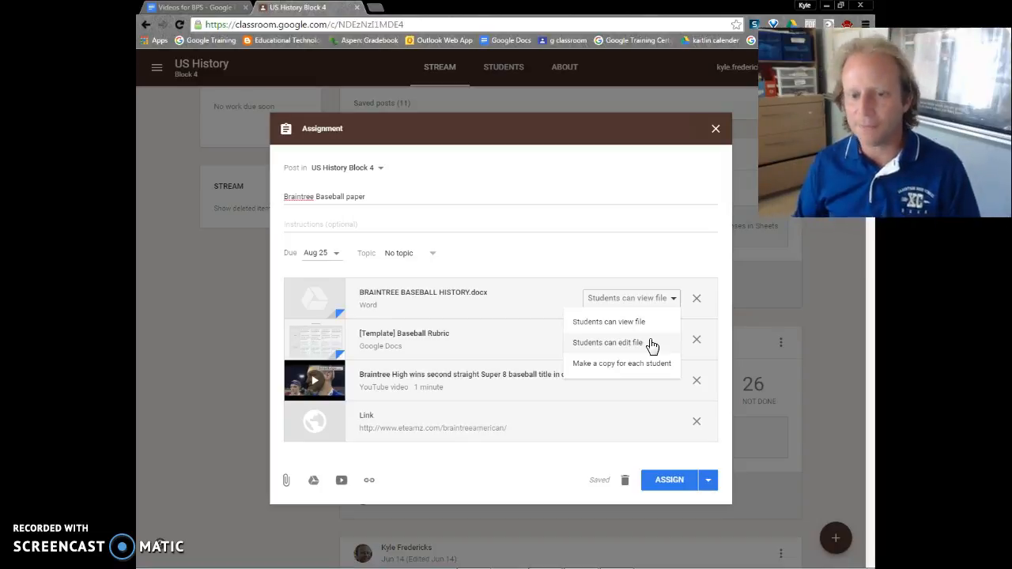
left_click(647, 369)
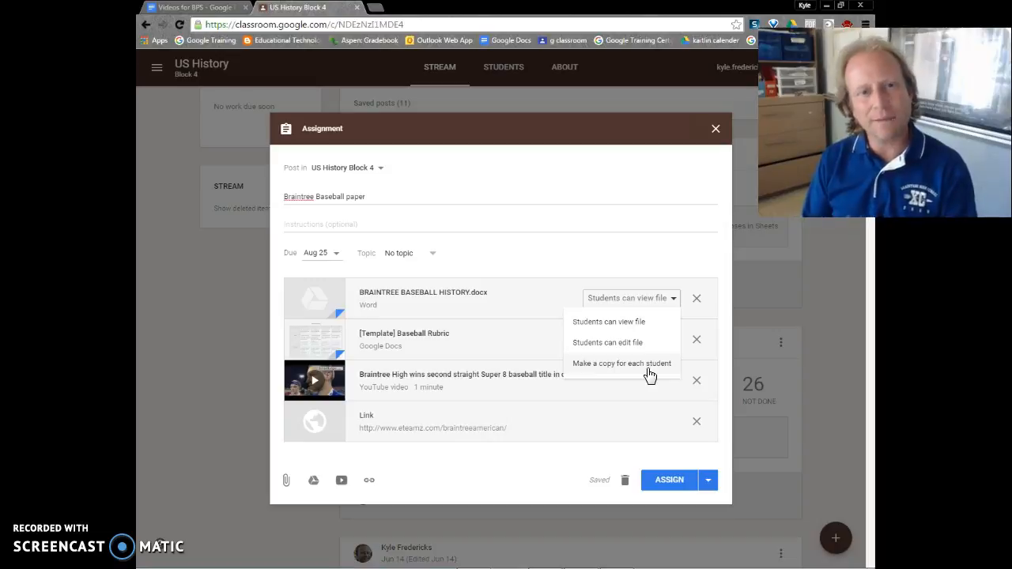
left_click(646, 369)
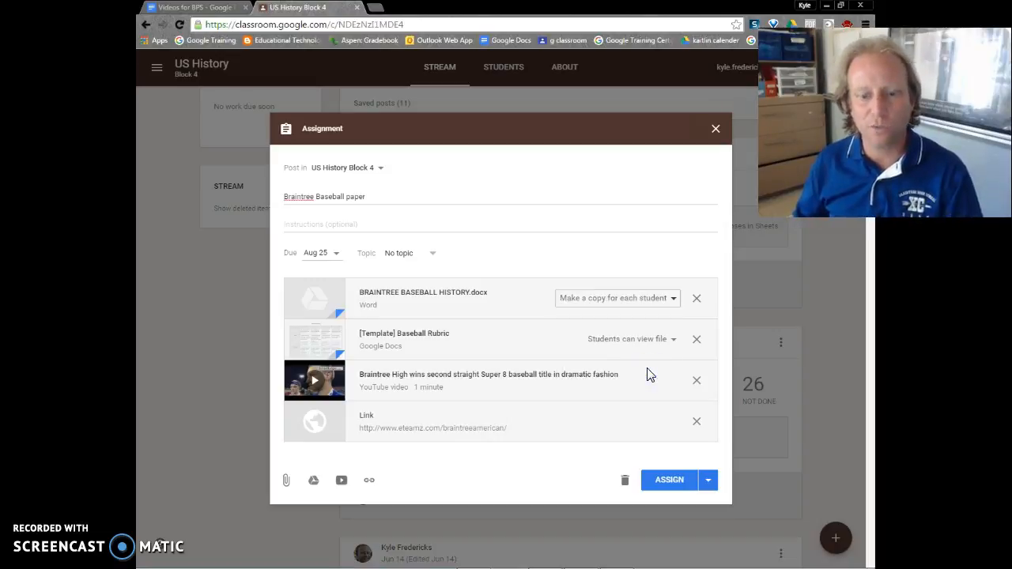
left_click(677, 484)
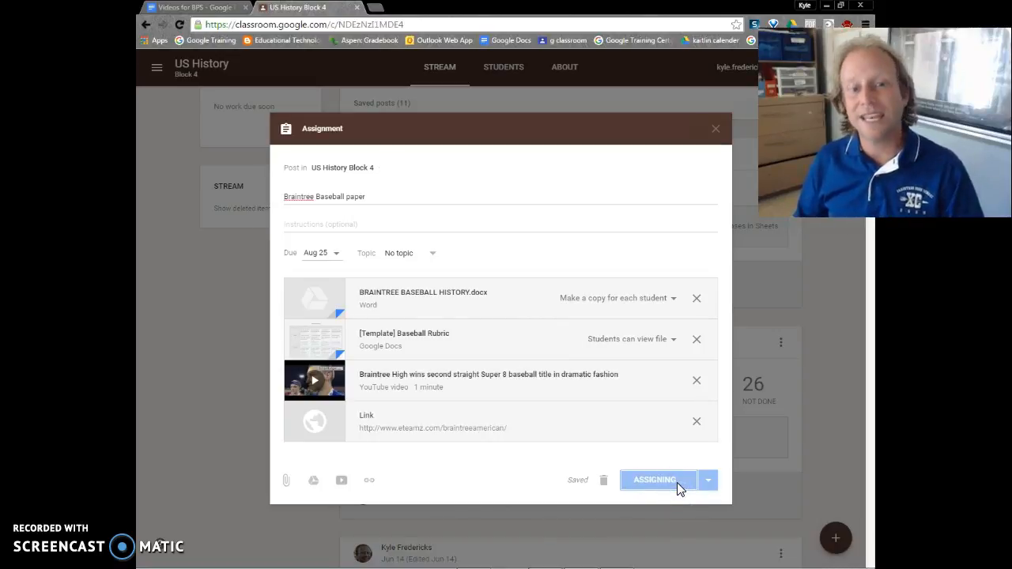
left_click(662, 481)
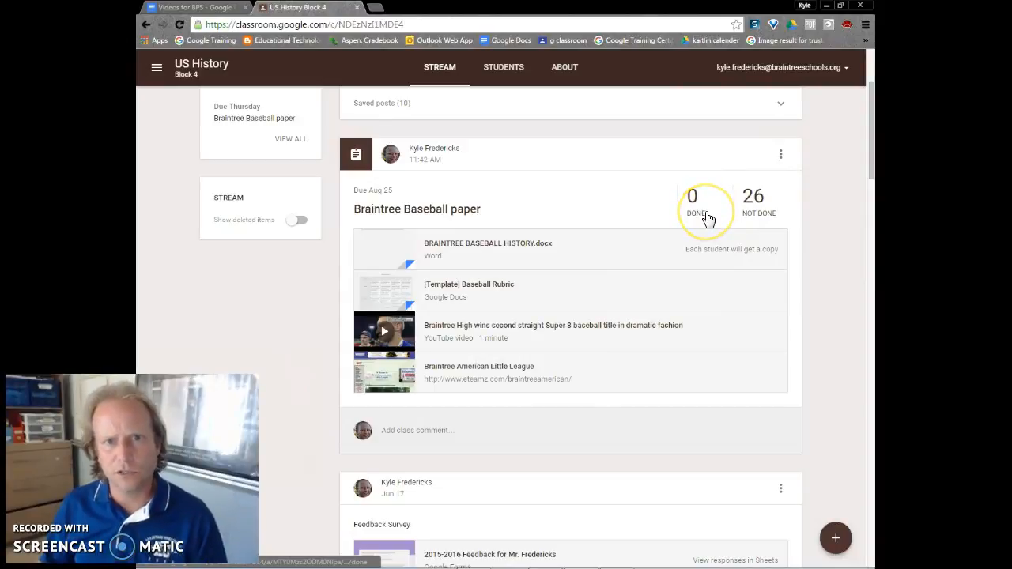
Examine the not-done student work for the Braintree Baseball paper, and leave the student work page.
left_click(760, 210)
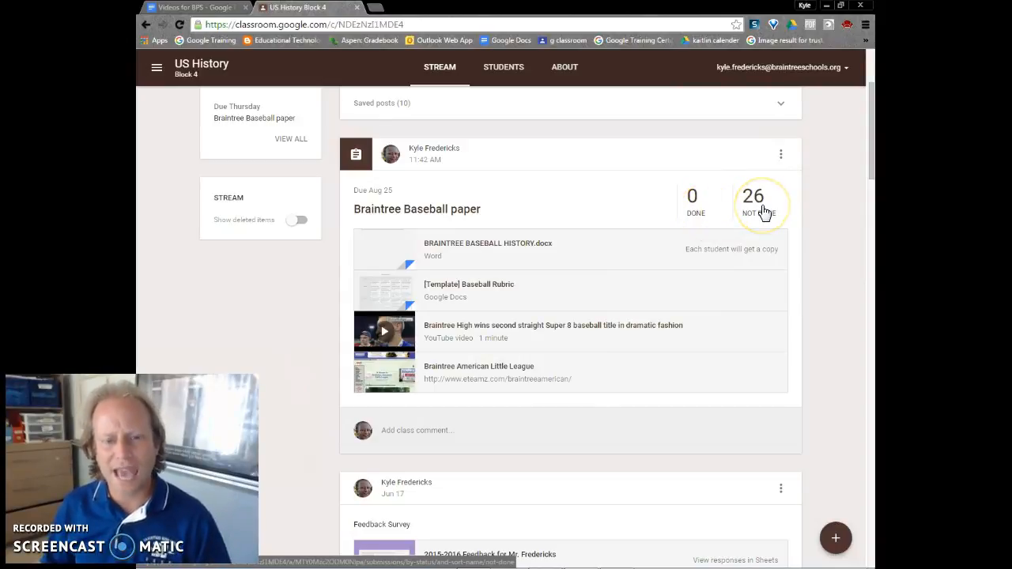
left_click(756, 214)
left_click(759, 199)
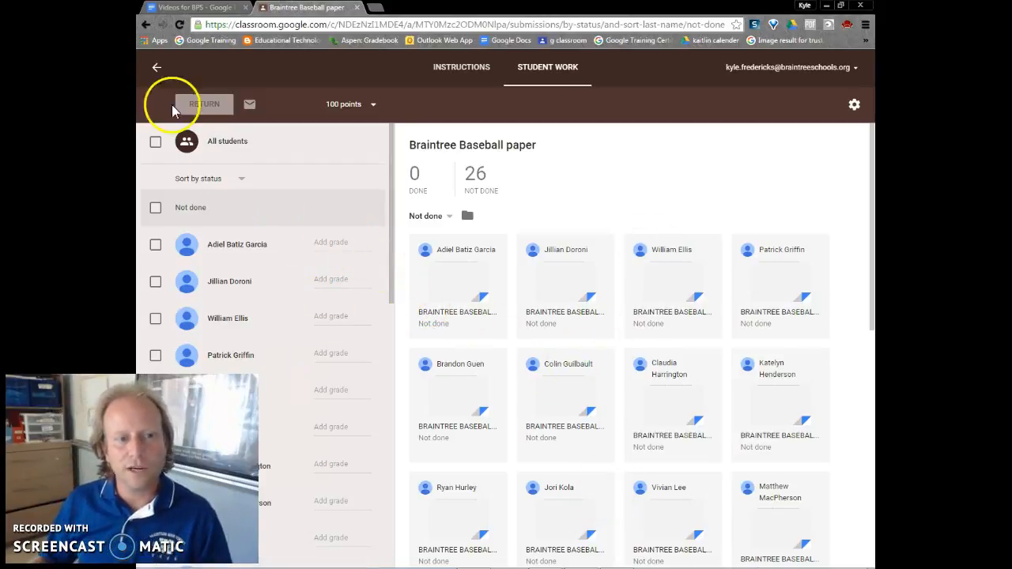
left_click(157, 67)
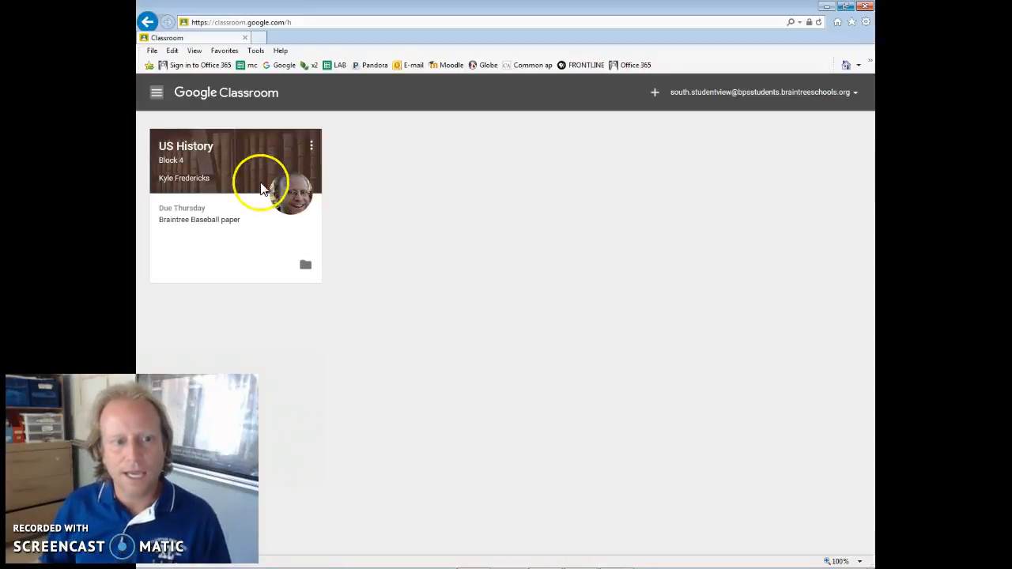
Open the Braintree Baseball paper assignment from the US History Block 4 class stream in the student account.
left_click(201, 144)
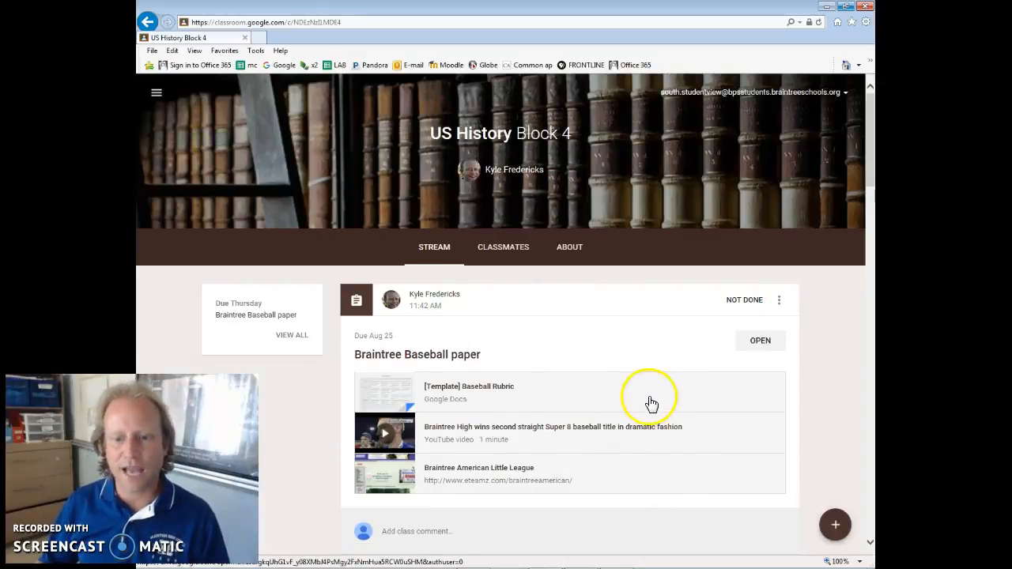
scroll(656, 431, "down", 1)
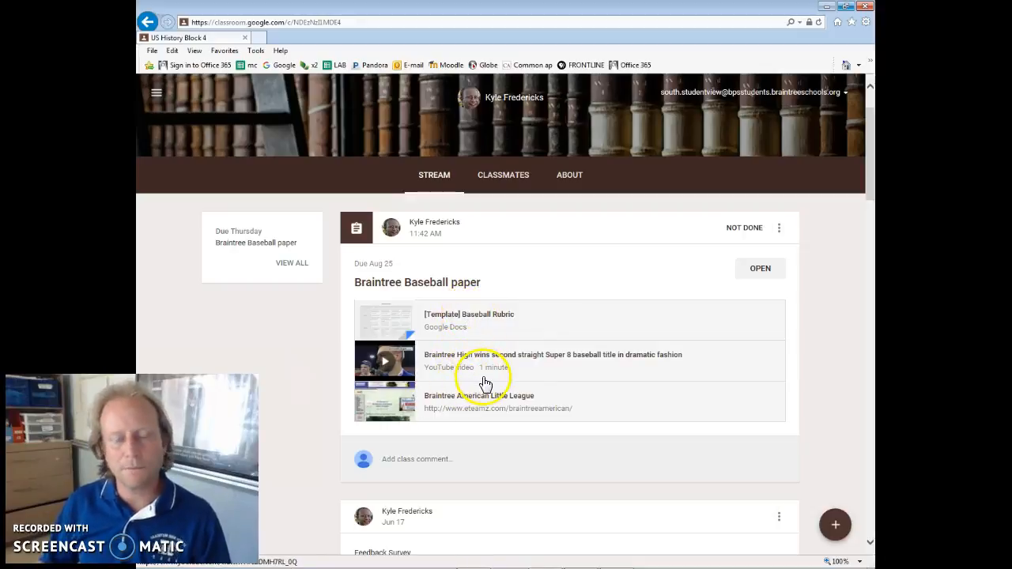
left_click(759, 269)
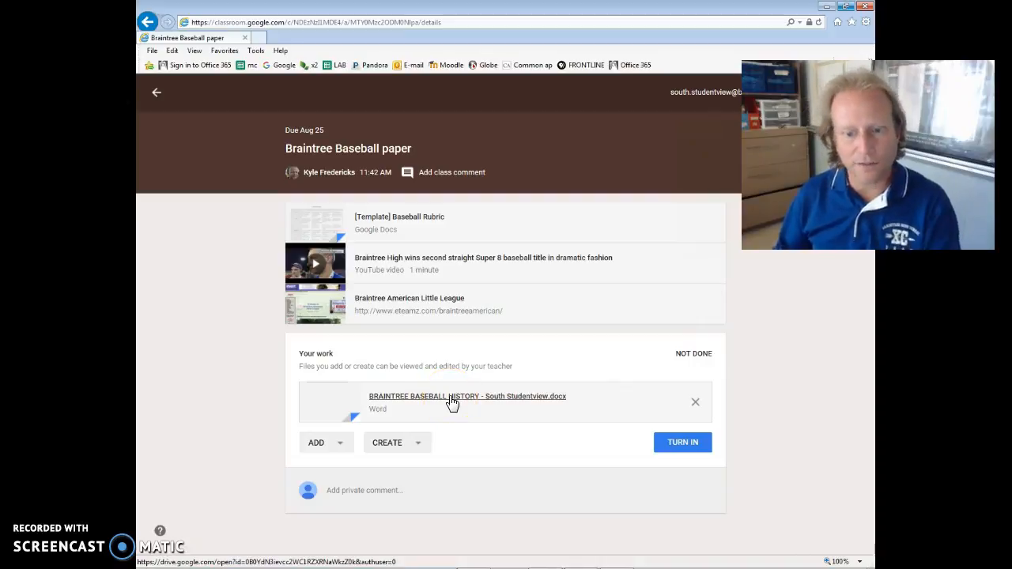
Examine the options for adding and creating files under the student's work, closing them without attaching anything.
left_click(340, 444)
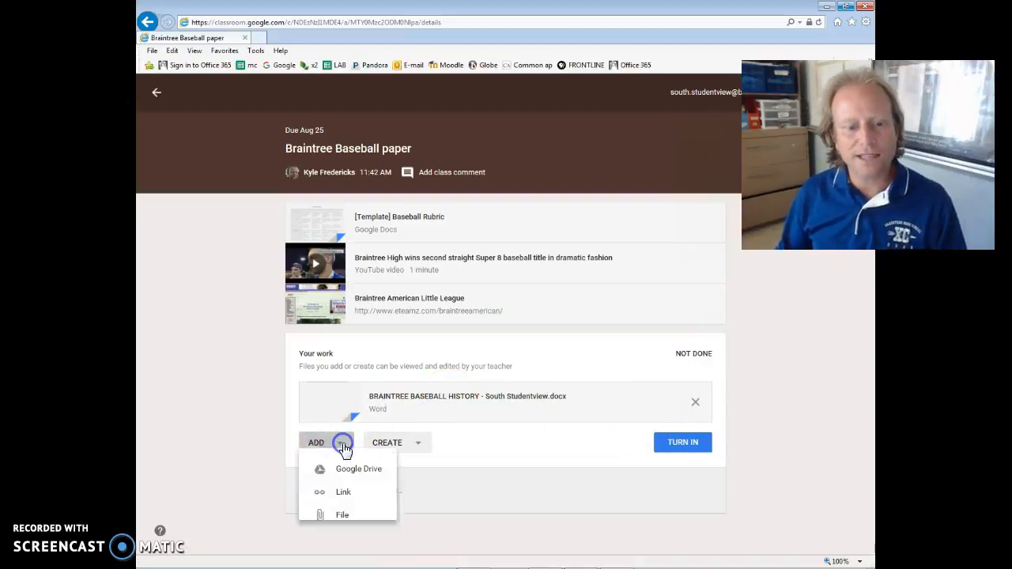
left_click(357, 479)
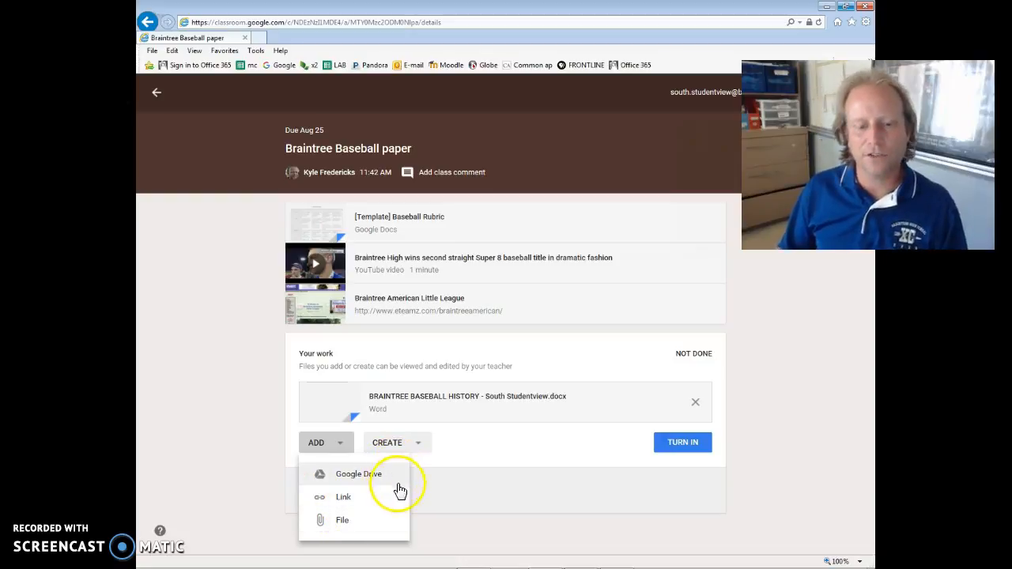
left_click(422, 445)
left_click(422, 445)
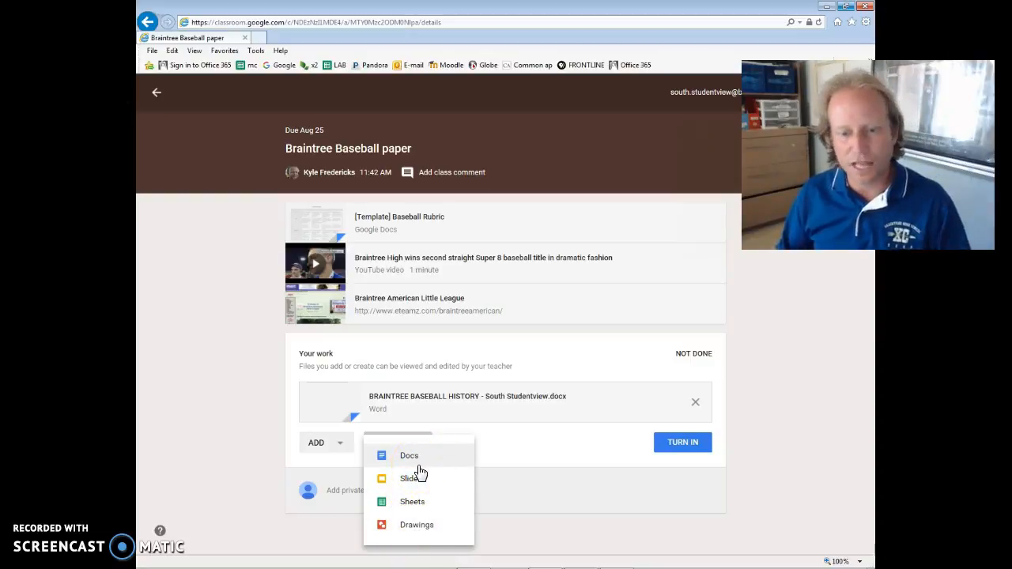
left_click(568, 461)
left_click(704, 447)
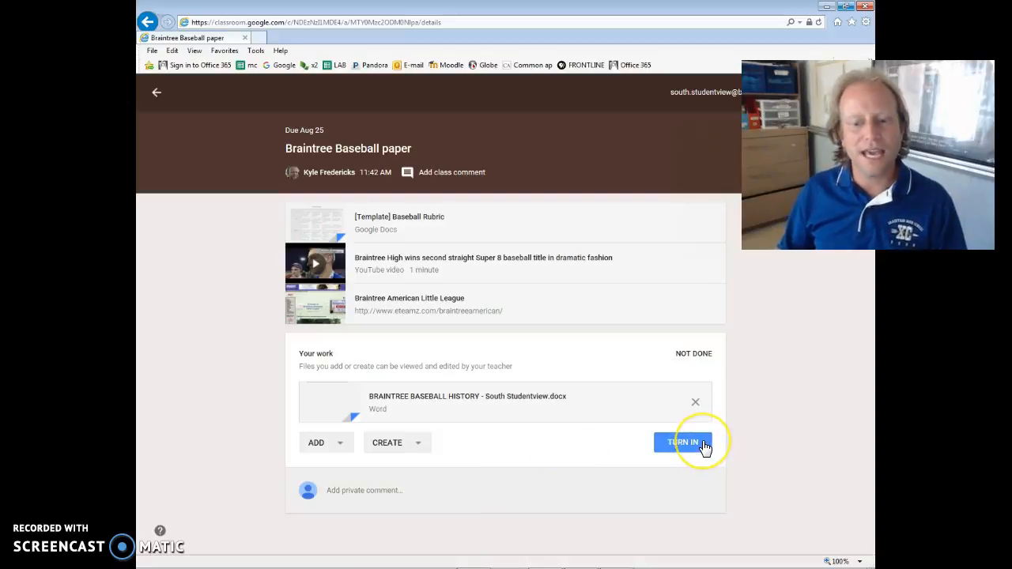